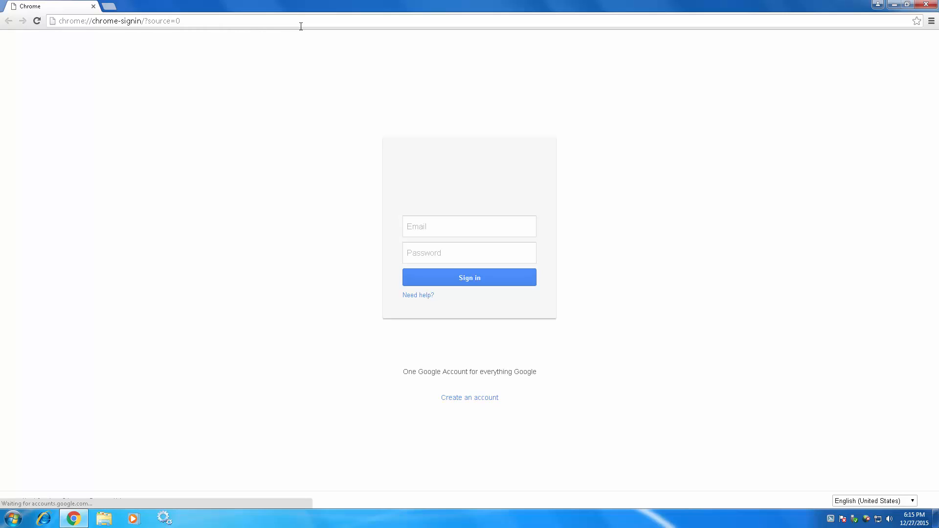
Go to the CCleaner product page at piriform.com/ccleaner.
{"action": "left_click", "coordinate": [300, 26]}
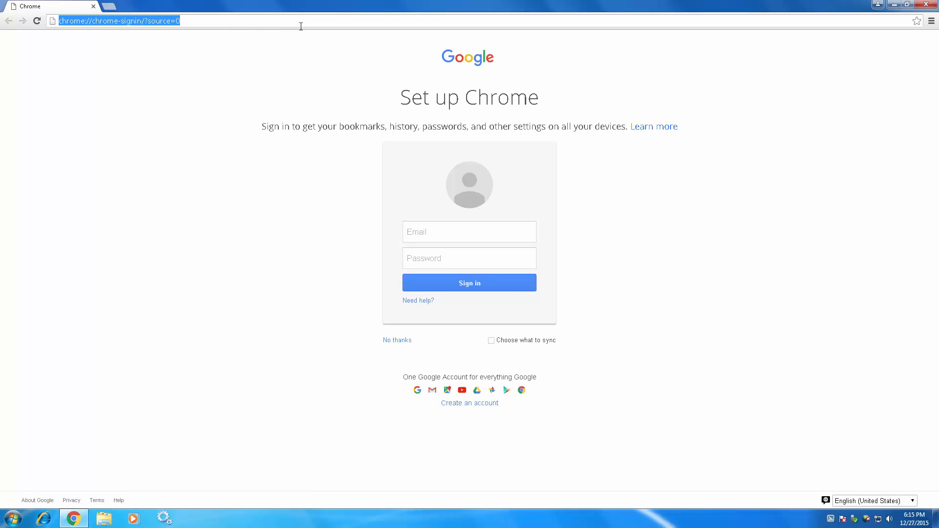
{"action": "type", "text": "piri"}
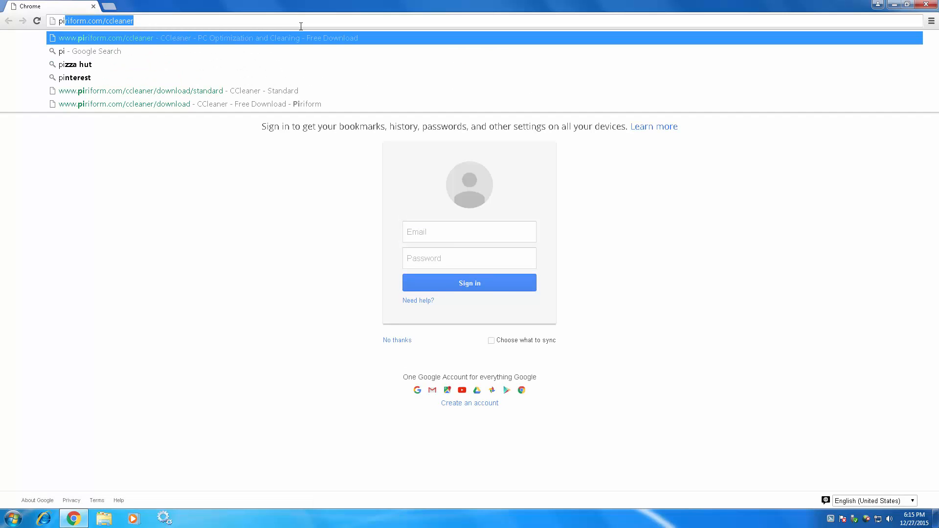
{"action": "type", "text": "form"}
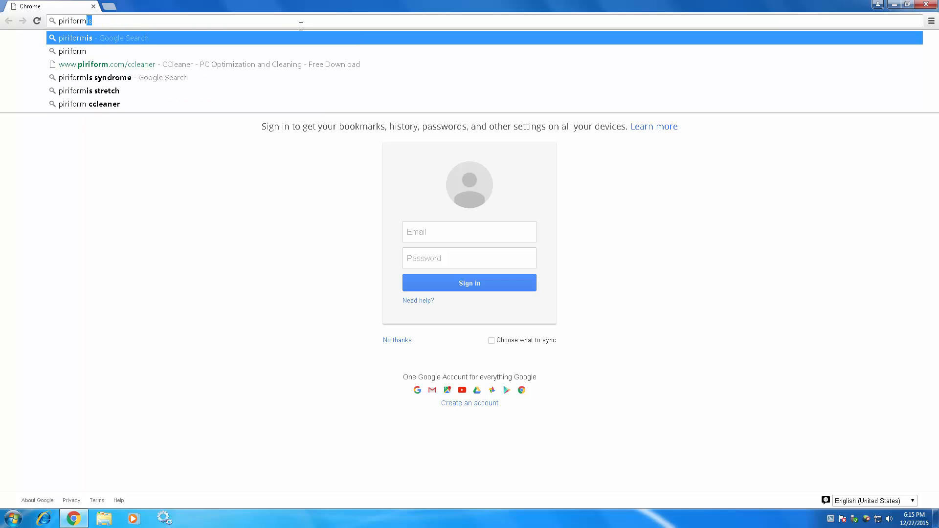
{"action": "type", "text": ".com/"}
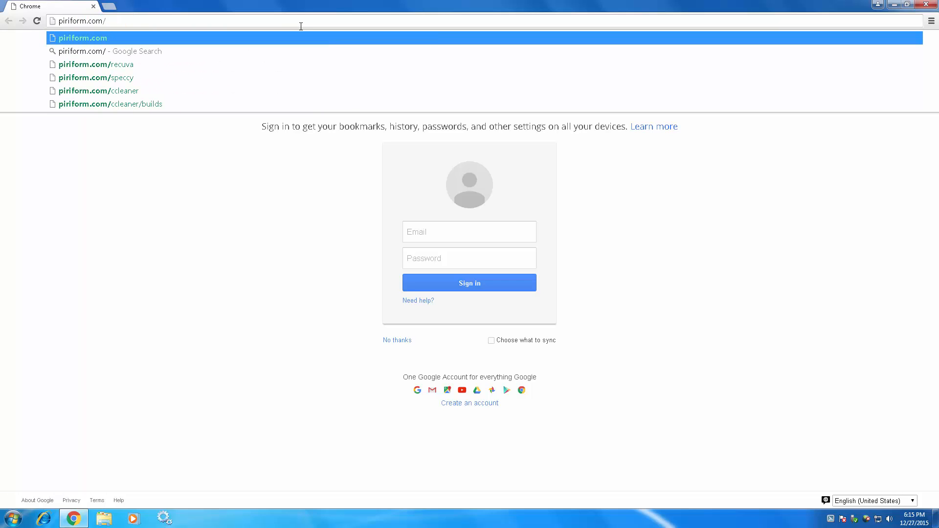
{"action": "type", "text": "cclea"}
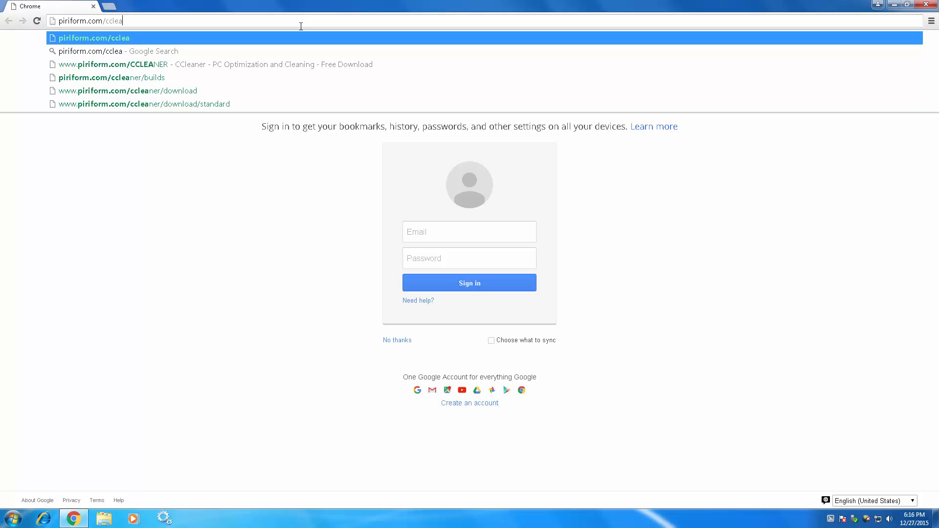
{"action": "type", "text": "ner"}
{"action": "key", "text": "Return"}
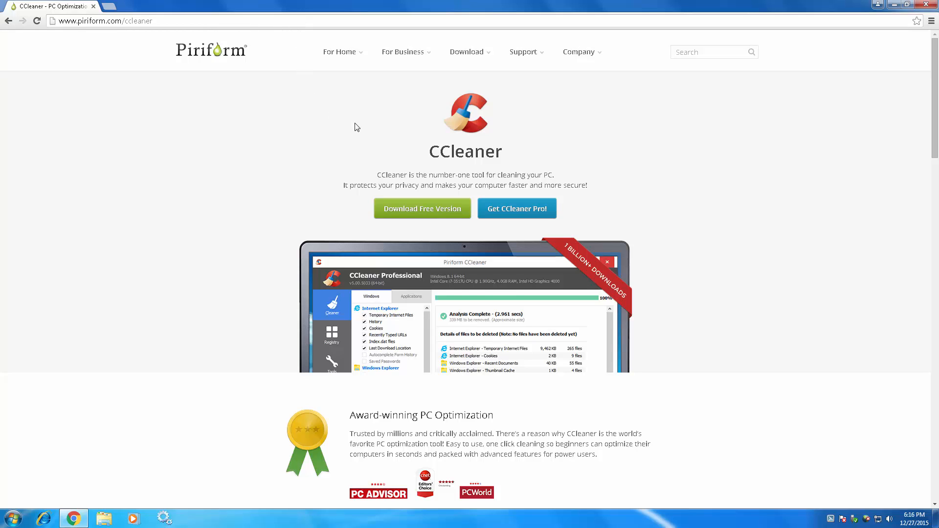
Download the free version of CCleaner from the version comparison page.
{"action": "left_click", "coordinate": [432, 215]}
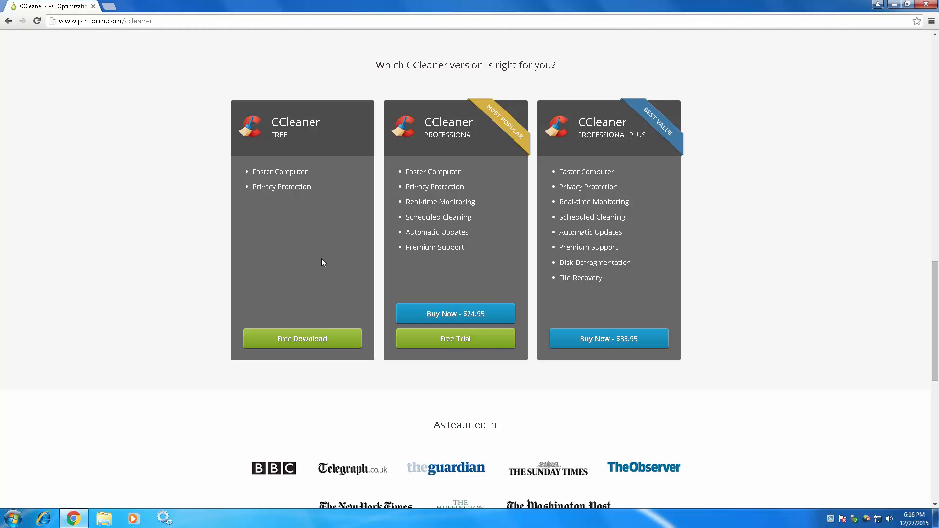
{"action": "left_click", "coordinate": [308, 344]}
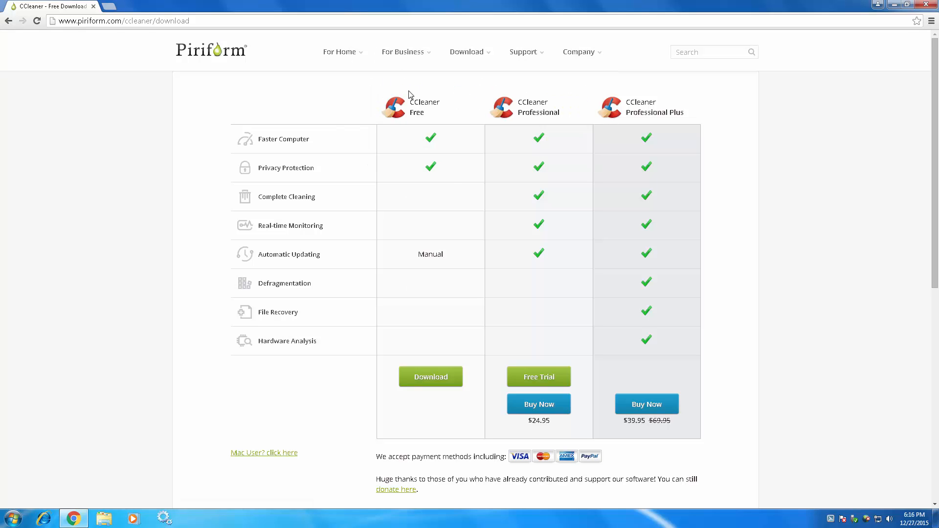
{"action": "left_click_drag", "start_coordinate": [409, 94], "coordinate": [443, 115]}
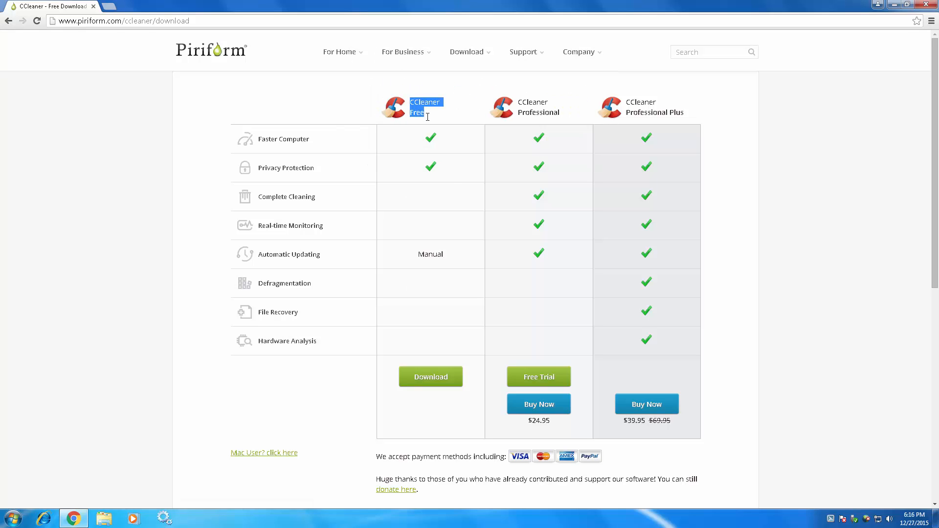
{"action": "left_click", "coordinate": [431, 377]}
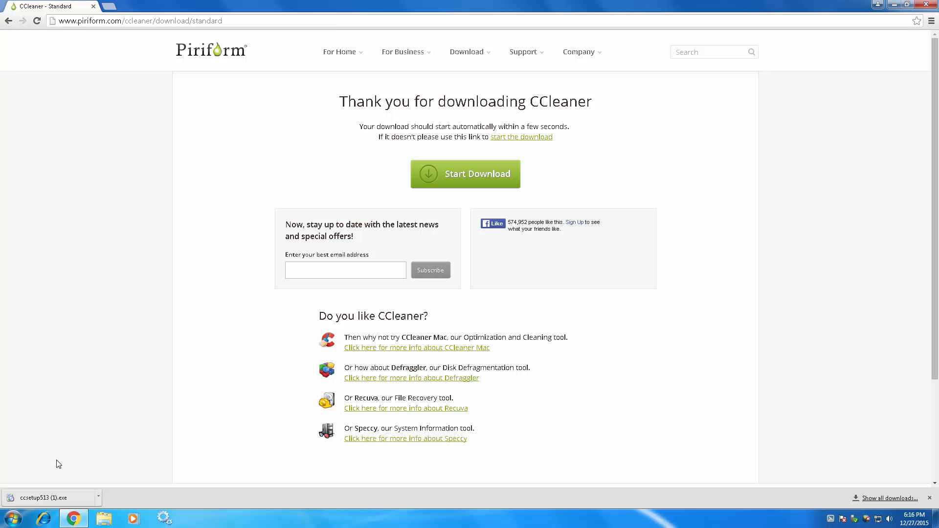
Run the downloaded CCleaner installer, allow it to make changes to the computer, and close the browser.
{"action": "left_click", "coordinate": [54, 498]}
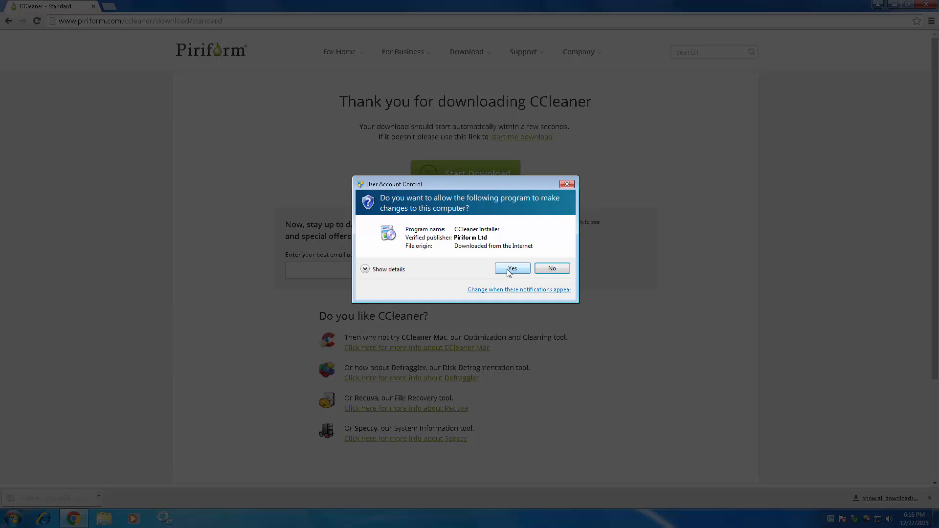
{"action": "left_click", "coordinate": [512, 268]}
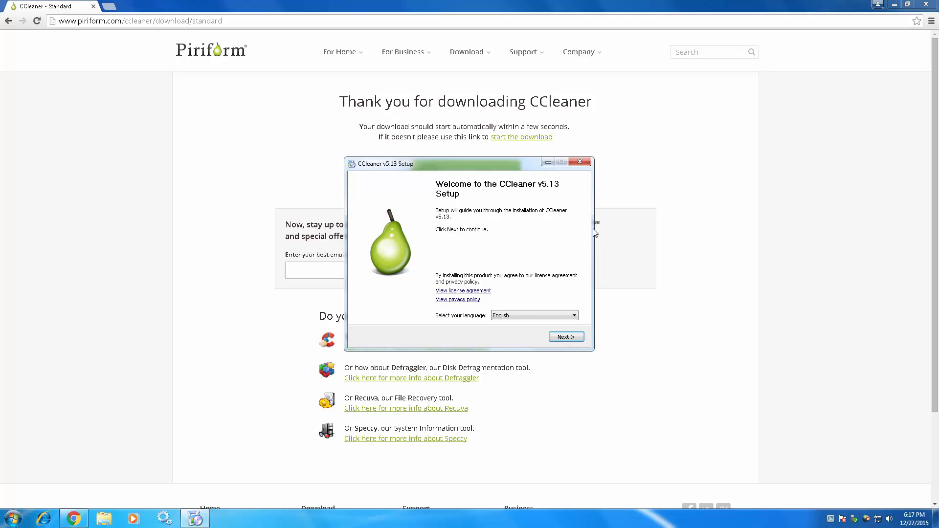
{"action": "left_click", "coordinate": [926, 5]}
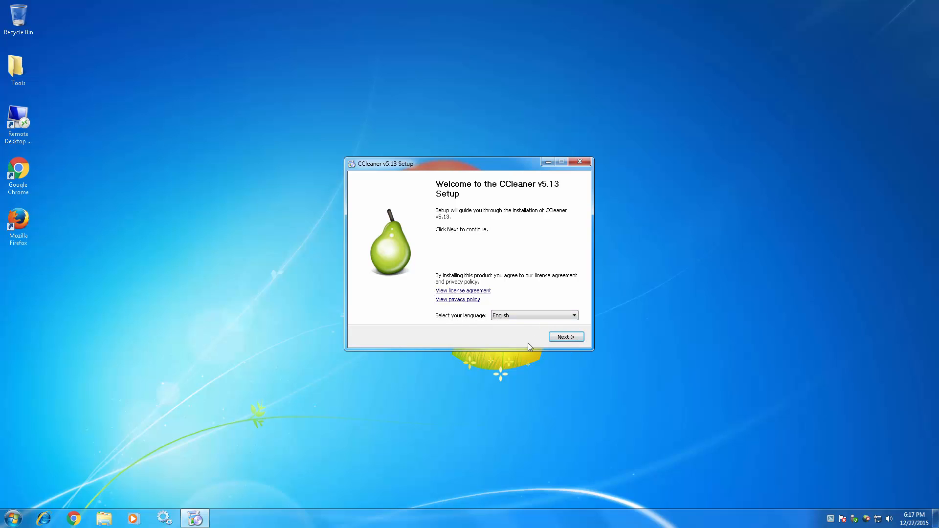
Install CCleaner v5.13 in English with the default options and finish by running it without viewing the release notes.
{"action": "left_click", "coordinate": [567, 337]}
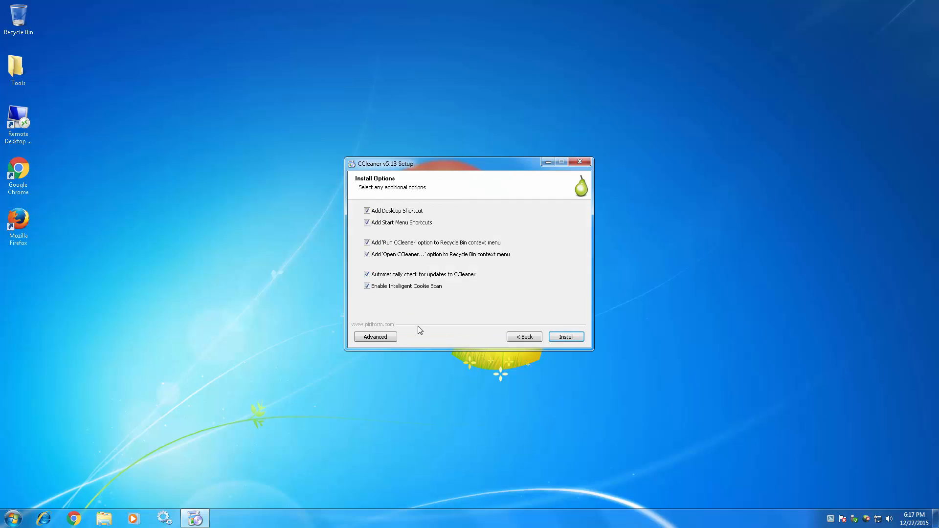
{"action": "left_click", "coordinate": [577, 337]}
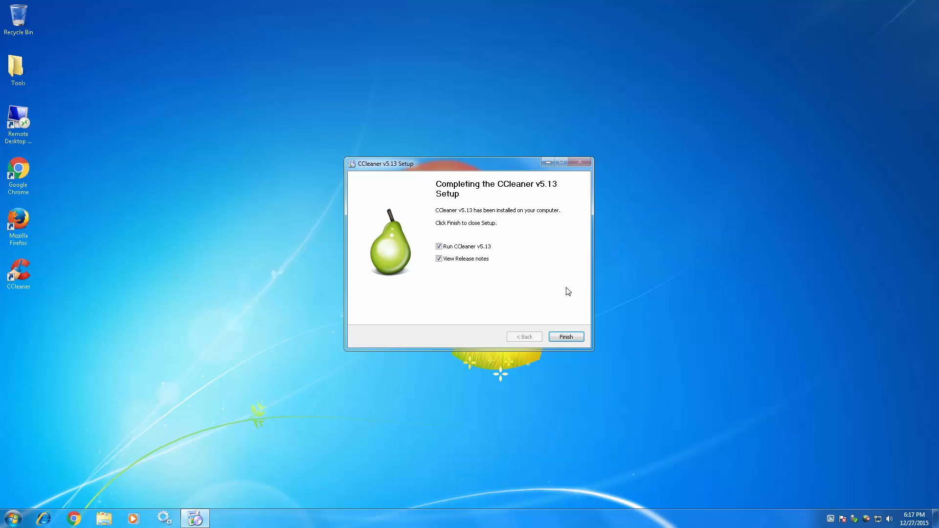
{"action": "left_click", "coordinate": [440, 260]}
{"action": "left_click", "coordinate": [565, 336]}
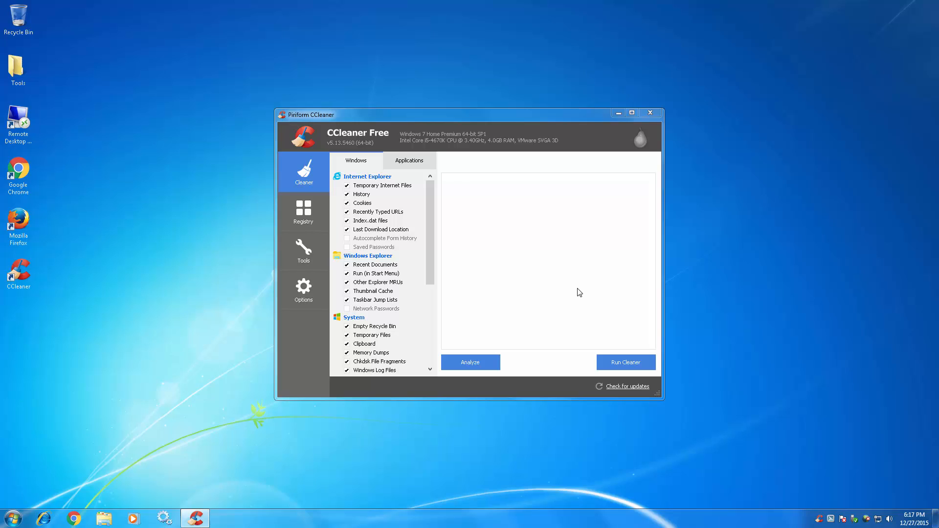
Show CCleaner's list of Windows startup programs in a maximized window.
{"action": "left_click", "coordinate": [317, 257]}
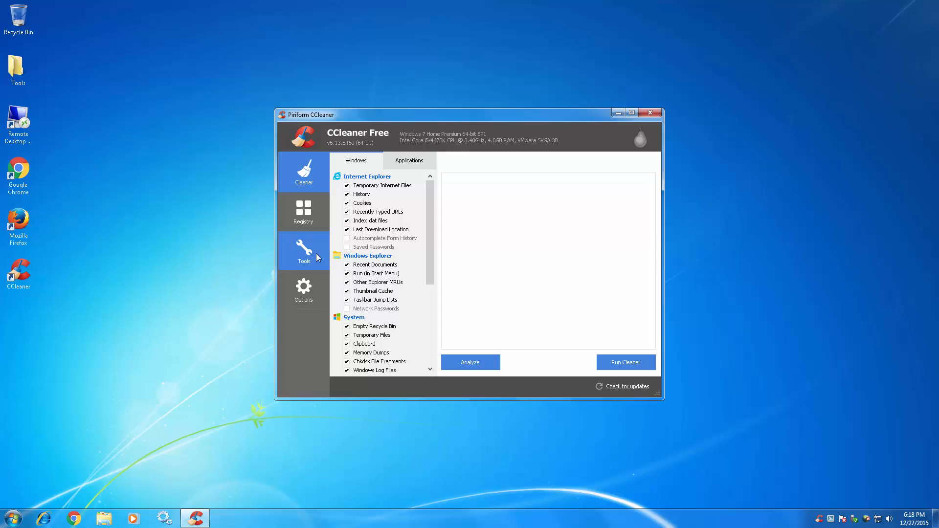
{"action": "left_click", "coordinate": [352, 179]}
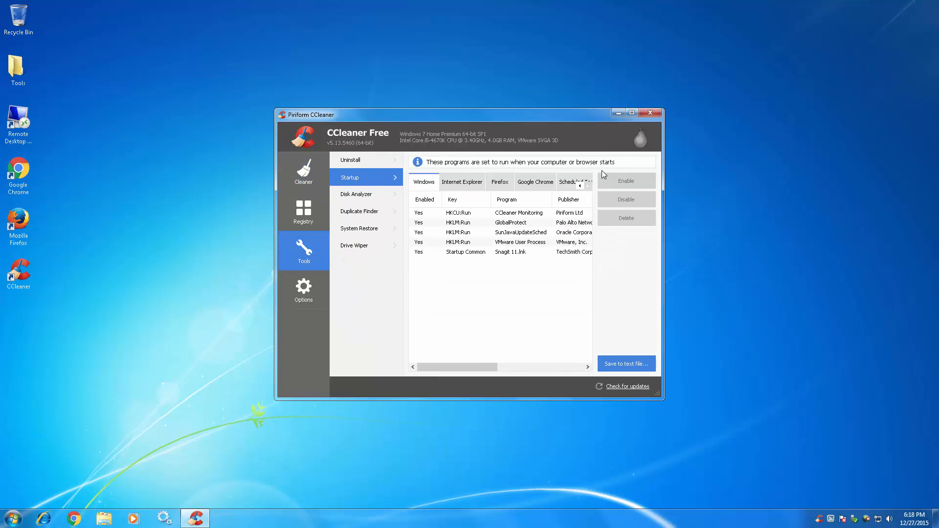
{"action": "left_click", "coordinate": [632, 114]}
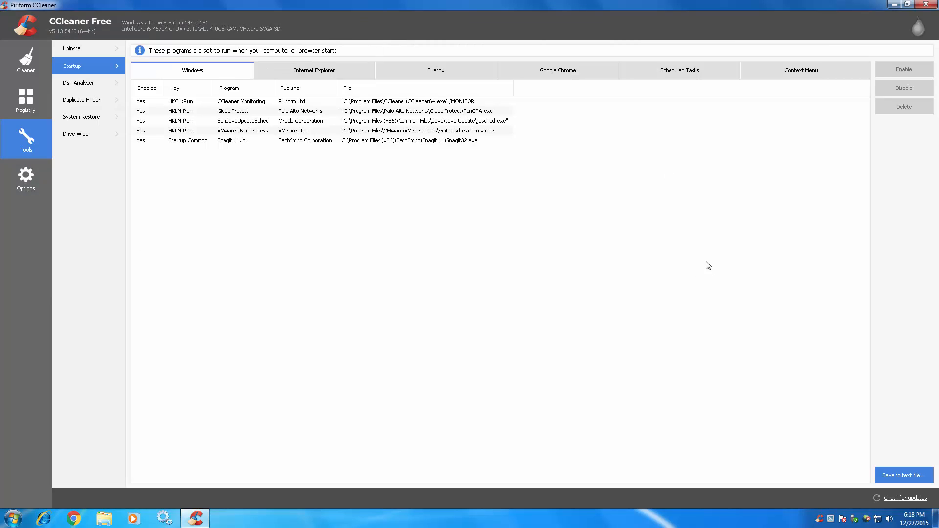
Disable the GlobalProtect and SunJavaUpdateSched entries in the Windows startup list.
{"action": "left_click", "coordinate": [459, 101]}
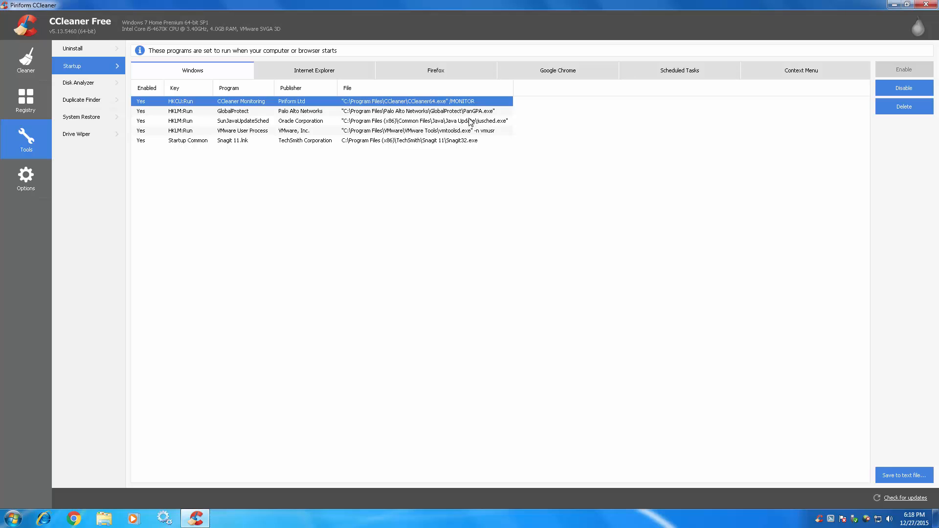
{"action": "left_click", "coordinate": [470, 113]}
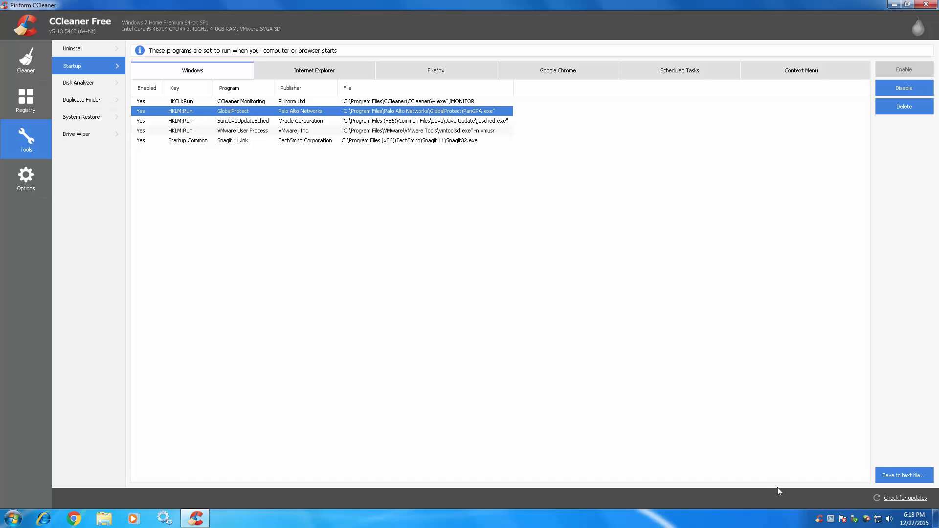
{"action": "mouse_move", "coordinate": [868, 523]}
{"action": "left_click", "coordinate": [918, 93]}
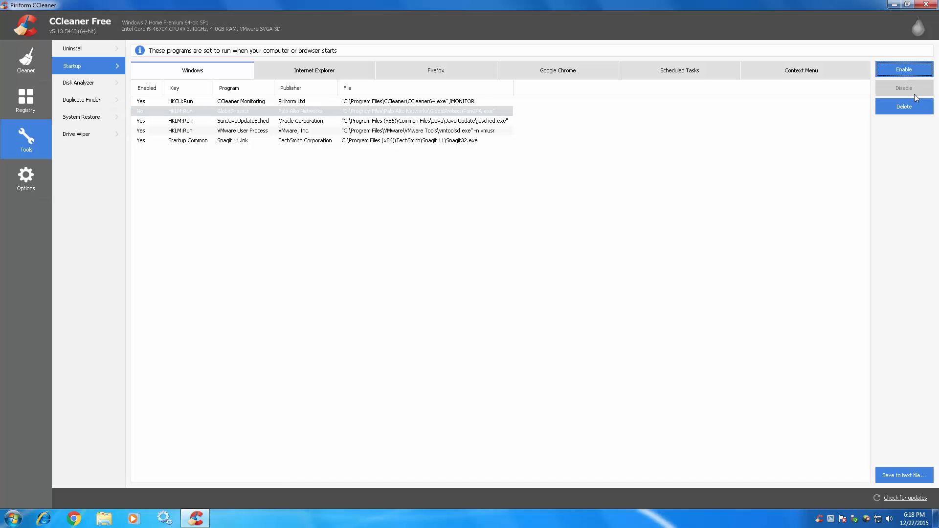
{"action": "left_click", "coordinate": [480, 125]}
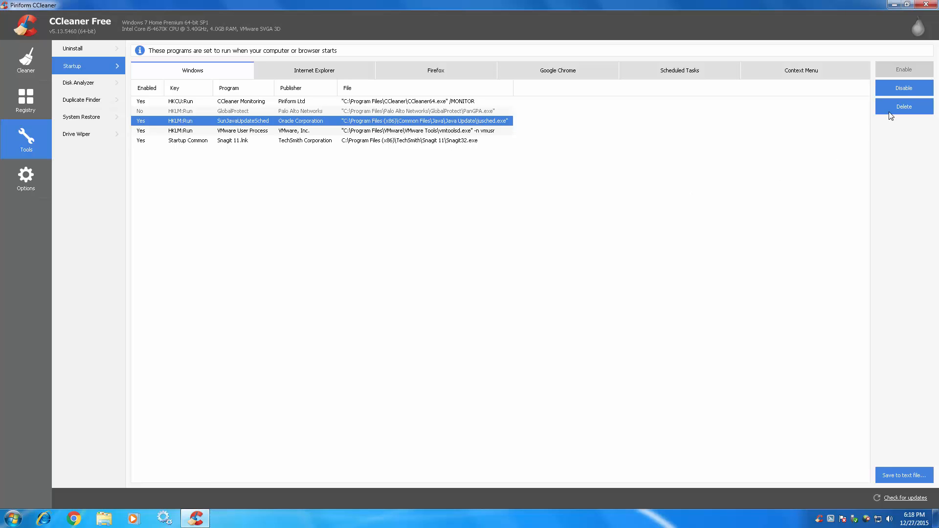
{"action": "left_click", "coordinate": [909, 92]}
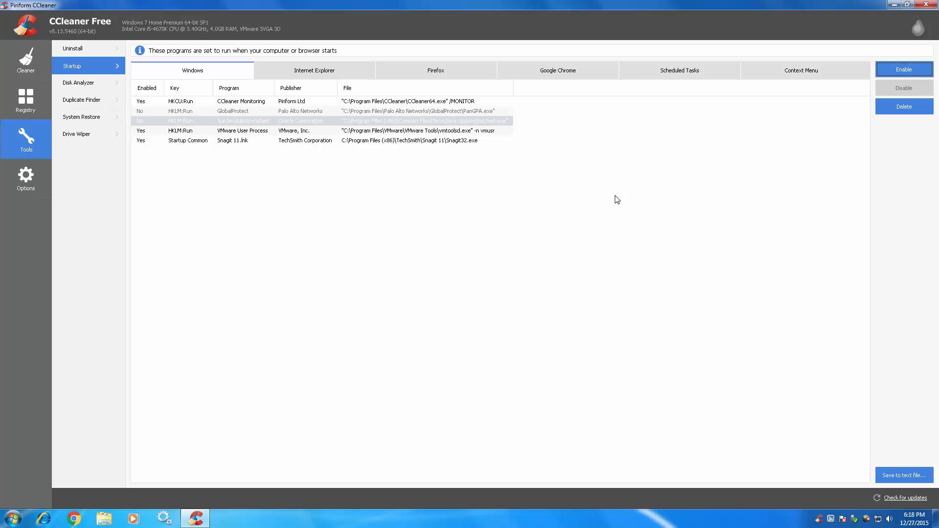
Review the VMware User Process, Snagit 11, GlobalProtect and SunJavaUpdateSched startup entries, and close CCleaner.
{"action": "left_click", "coordinate": [466, 132]}
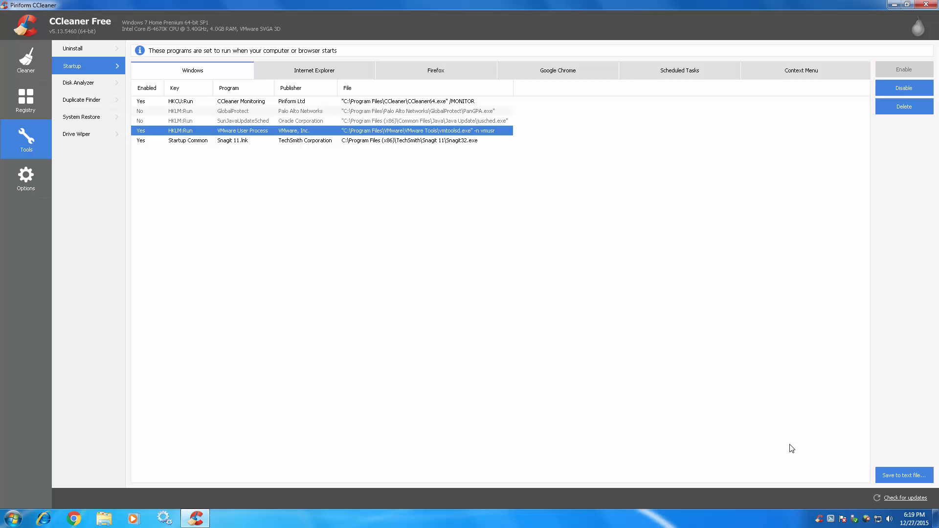
{"action": "left_click", "coordinate": [425, 141]}
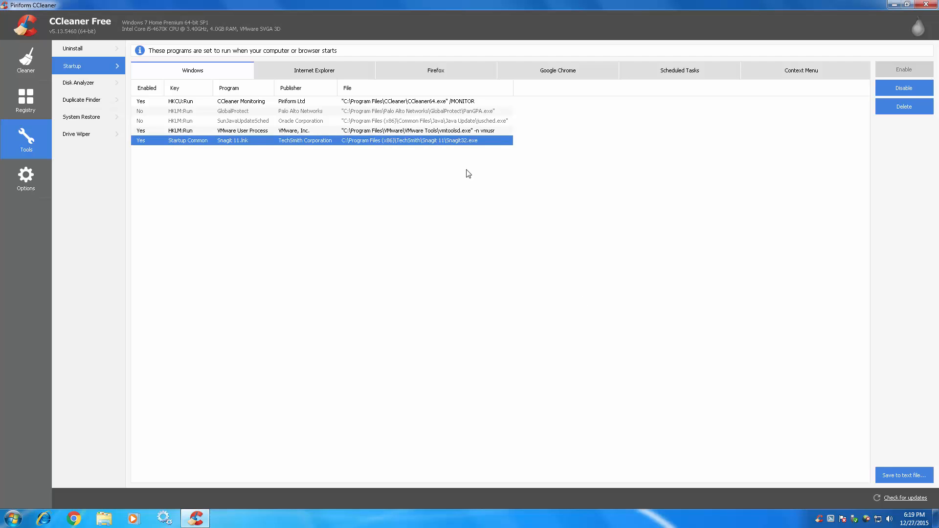
{"action": "left_click", "coordinate": [480, 114]}
{"action": "left_click", "coordinate": [486, 122]}
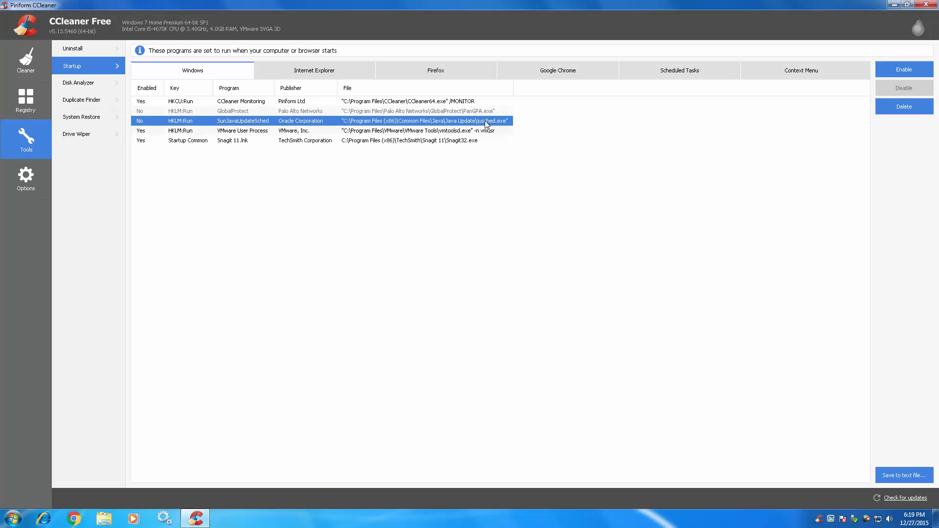
{"action": "left_click", "coordinate": [491, 123]}
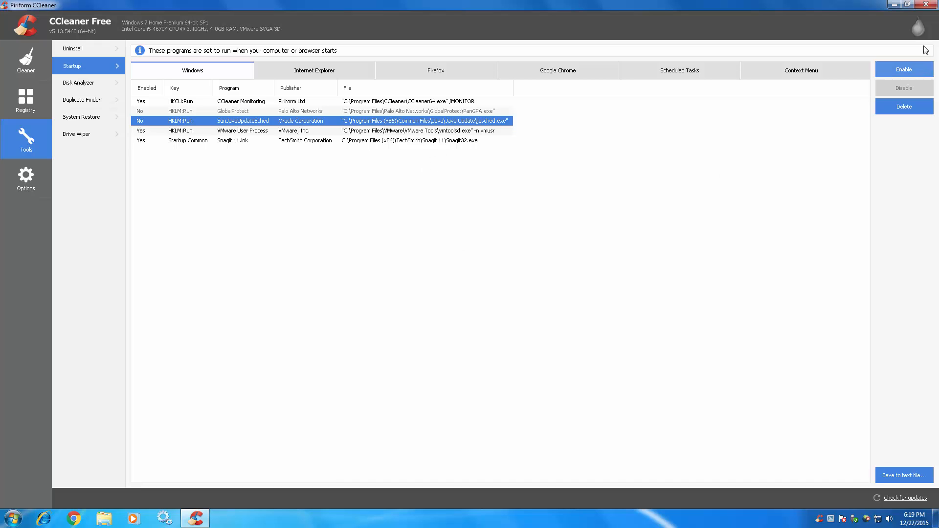
{"action": "left_click", "coordinate": [926, 4]}
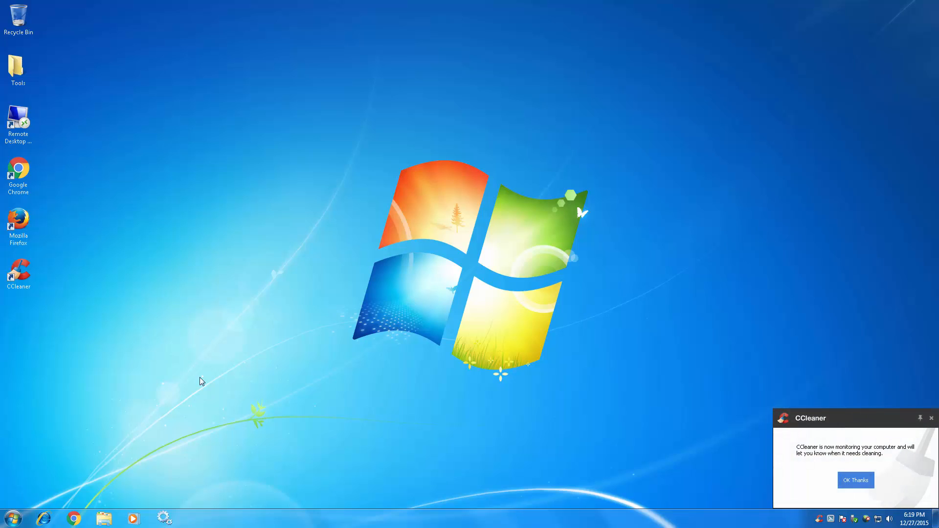
Open System Configuration with msconfig, check which startup items are enabled, and leave without making changes.
{"action": "left_click", "coordinate": [14, 519]}
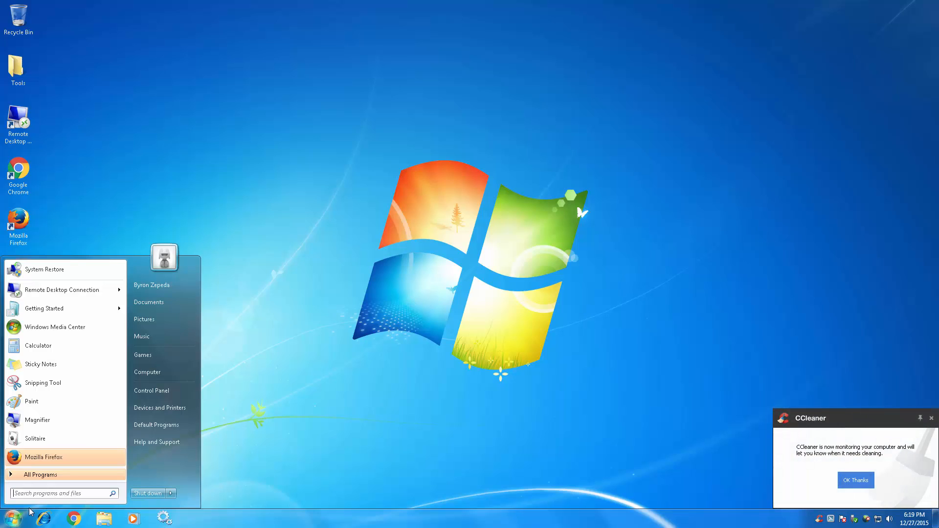
{"action": "left_click", "coordinate": [52, 495]}
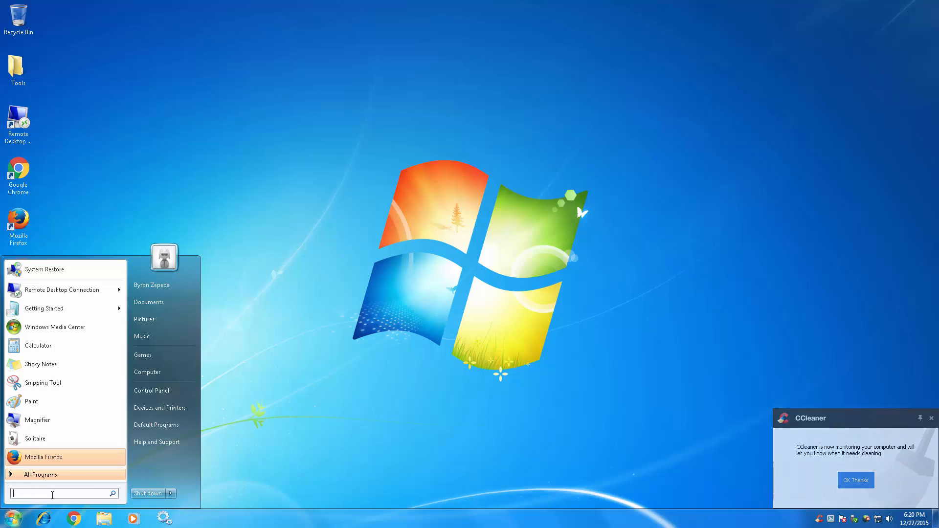
{"action": "type", "text": "msconfig"}
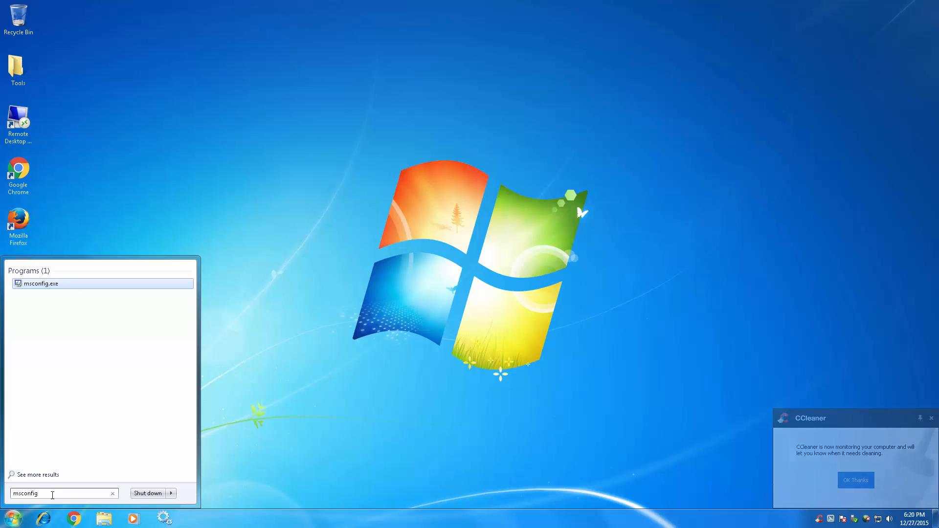
{"action": "key", "text": "Return"}
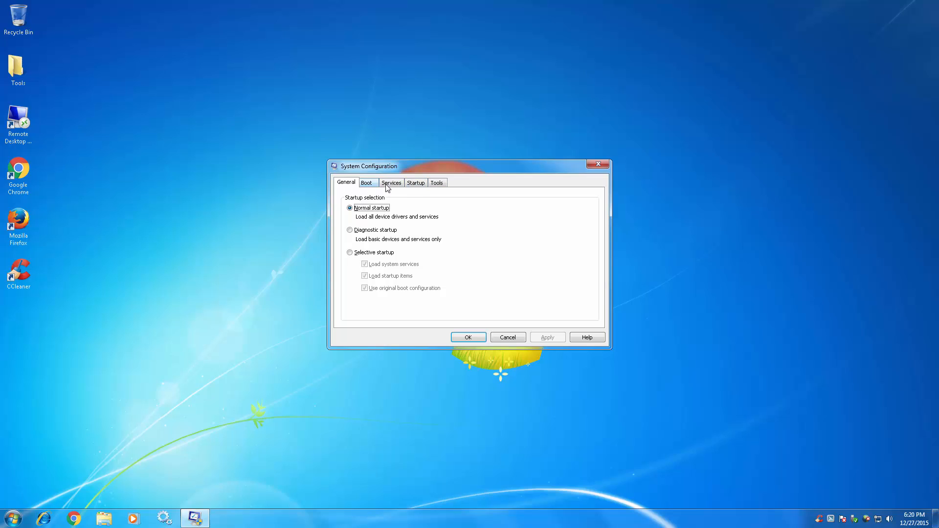
{"action": "left_click", "coordinate": [423, 187]}
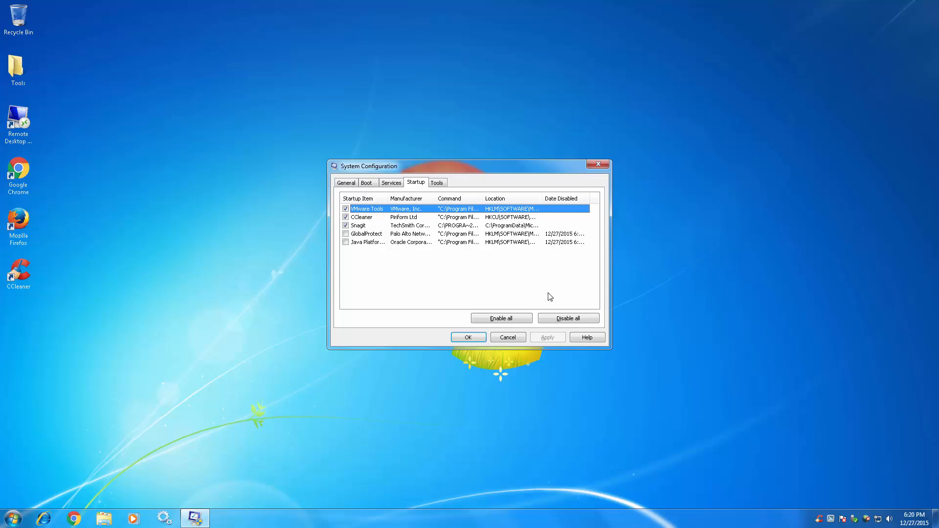
{"action": "left_click", "coordinate": [513, 339]}
Reopen CCleaner's Windows startup list and examine the Snagit 11, GlobalProtect and SunJavaUpdateSched entries.
{"action": "double_click", "coordinate": [12, 277]}
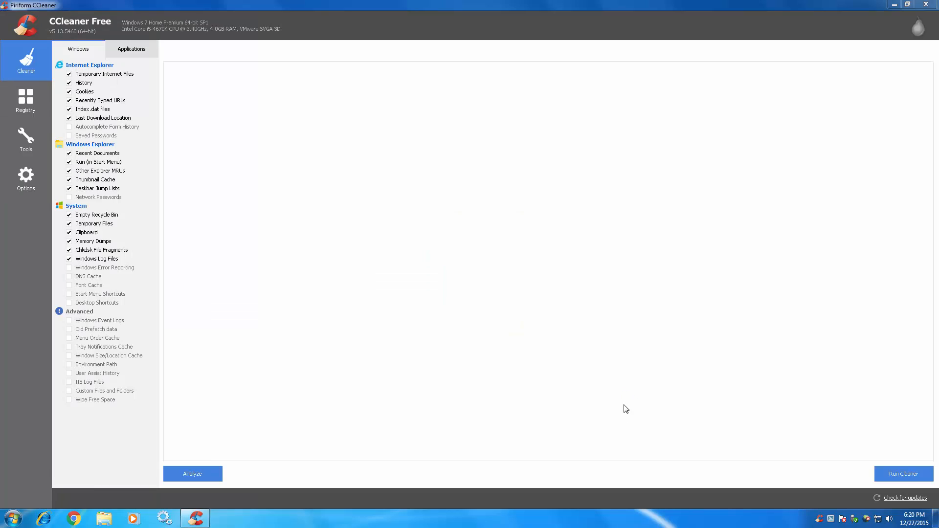
{"action": "left_click", "coordinate": [26, 140]}
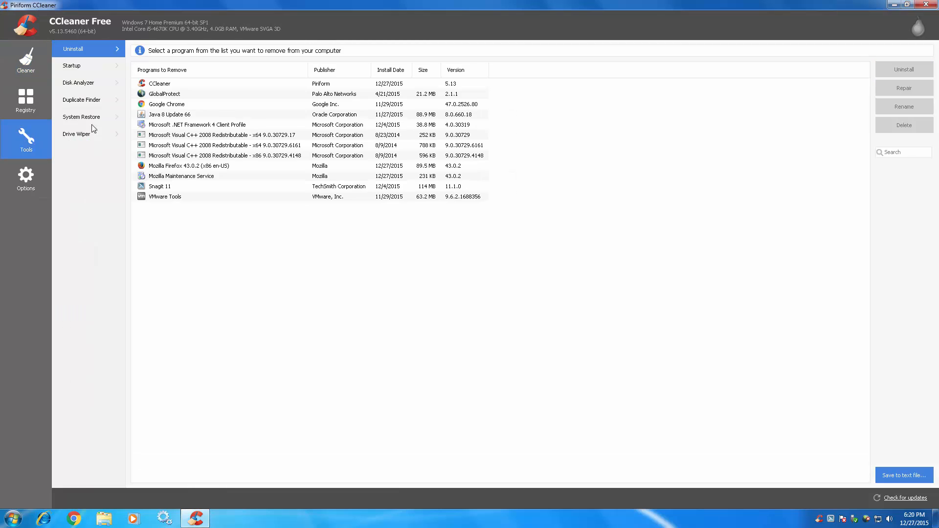
{"action": "left_click", "coordinate": [77, 72]}
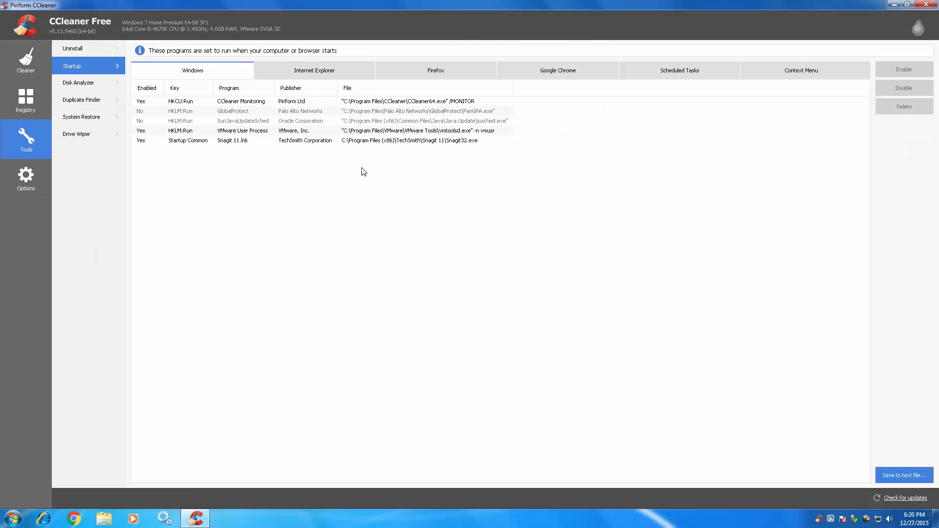
{"action": "left_click", "coordinate": [479, 144]}
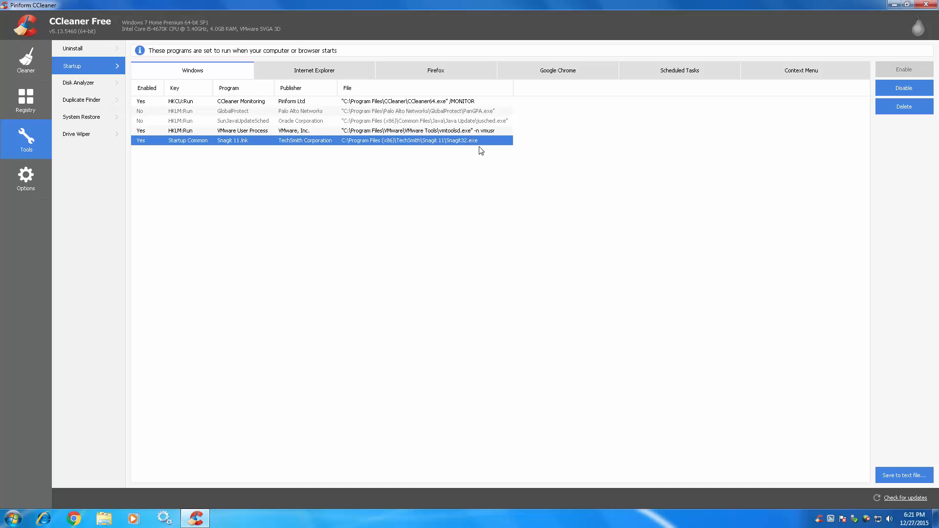
{"action": "left_click", "coordinate": [491, 113]}
{"action": "left_click", "coordinate": [493, 121]}
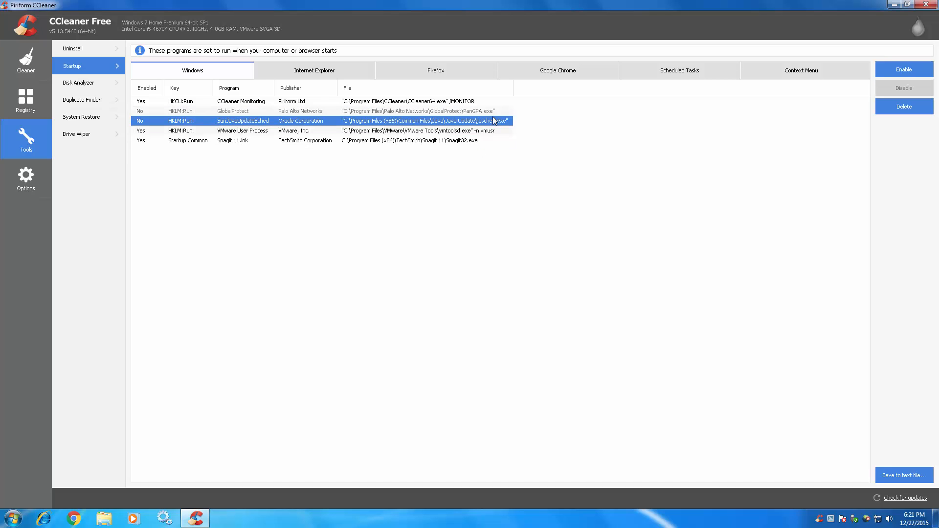
{"action": "left_click", "coordinate": [495, 113]}
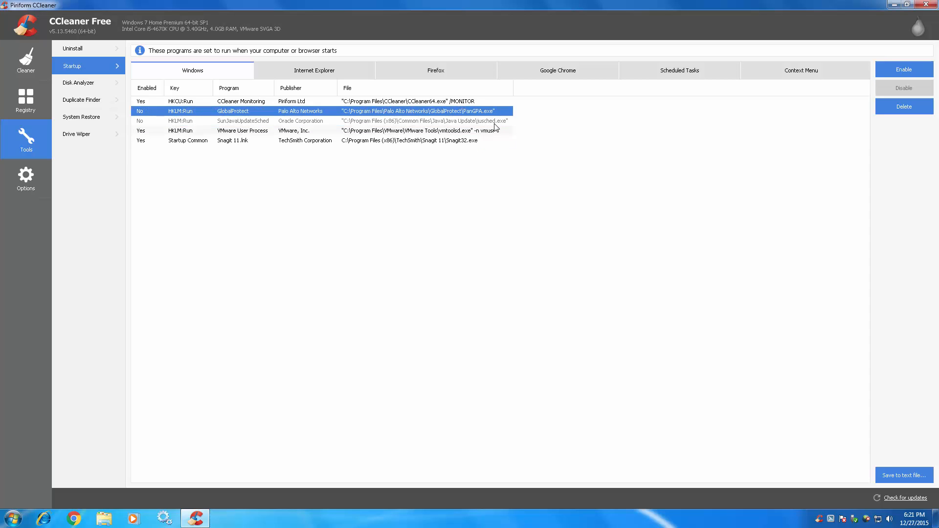